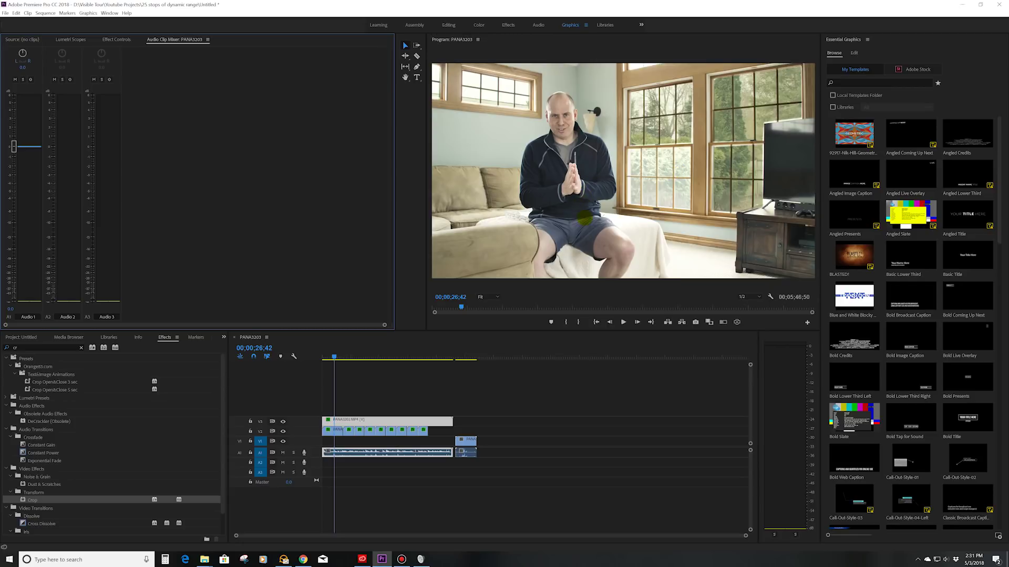
Step: Select the PANA3202.MP4 clip in the Project panel to view its details
{"action": "left_click", "coordinate": [21, 338]}
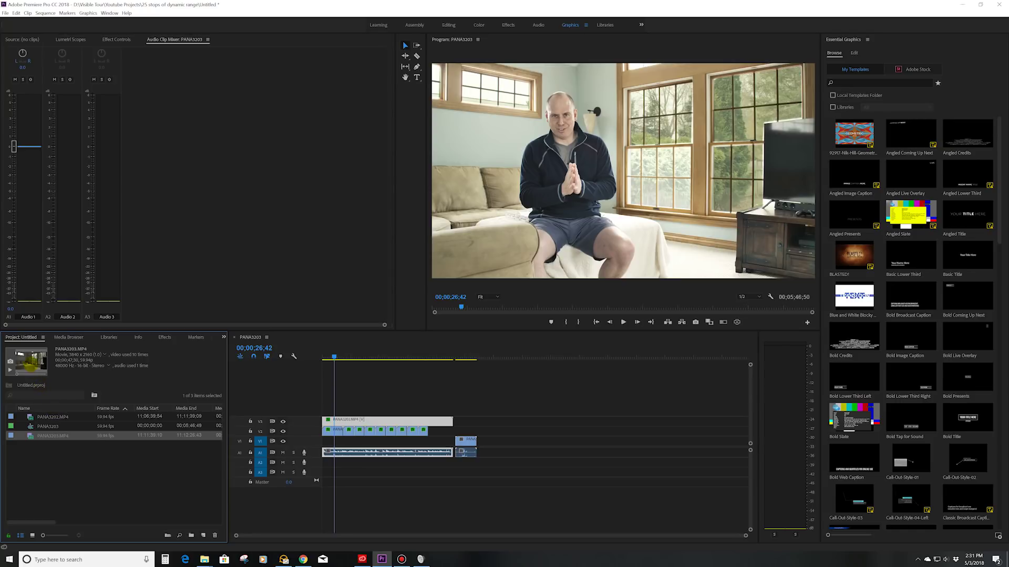
{"action": "left_click", "coordinate": [59, 426]}
{"action": "left_click", "coordinate": [59, 416]}
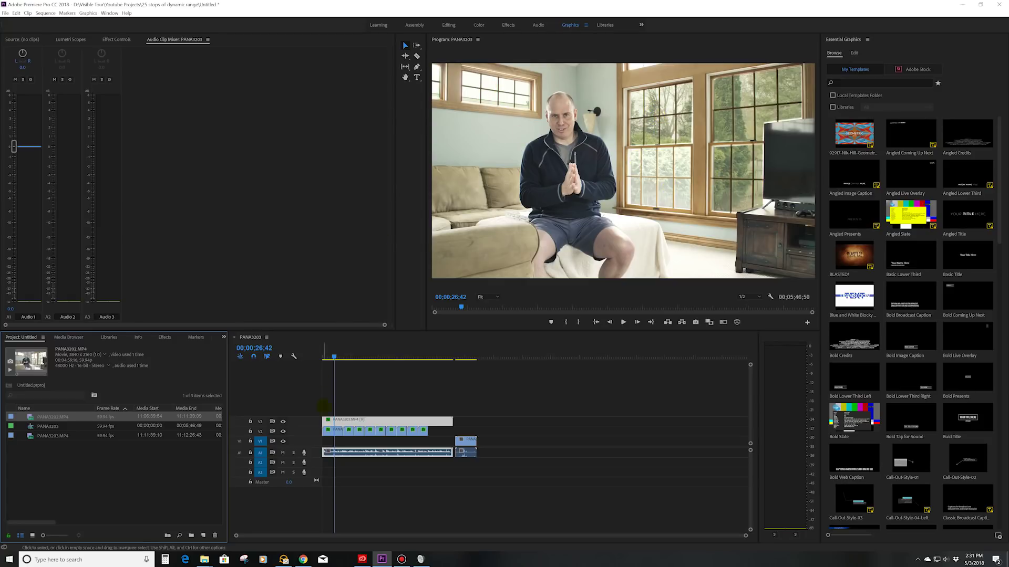
{"action": "left_click", "coordinate": [401, 421]}
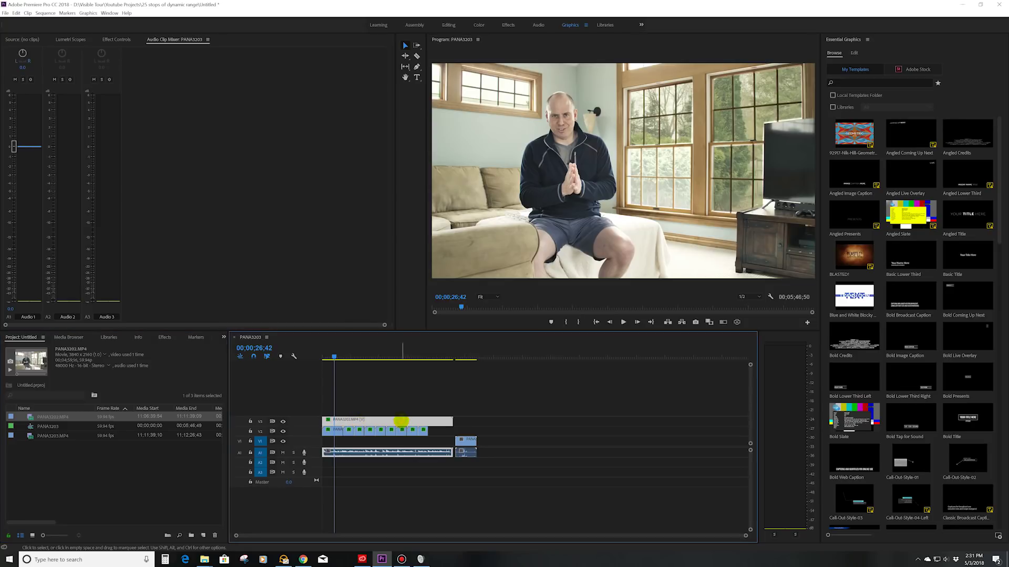
{"action": "left_click", "coordinate": [283, 421]}
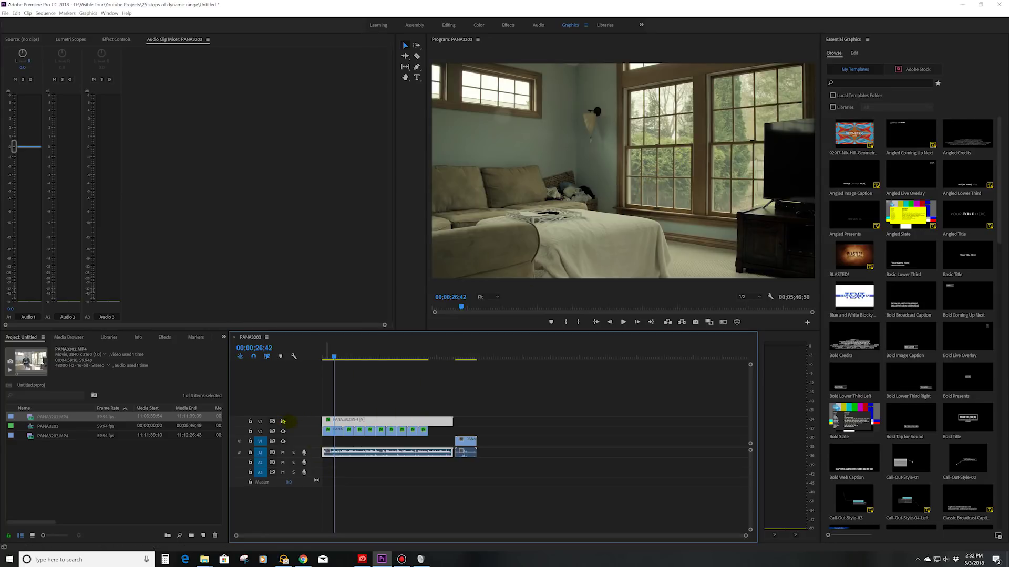
{"action": "left_click", "coordinate": [283, 421]}
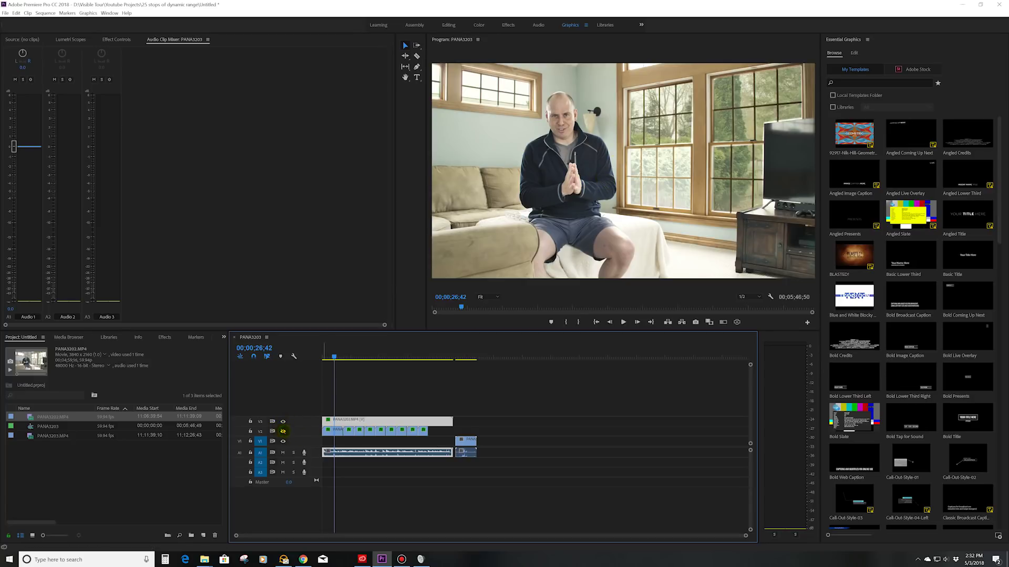
{"action": "left_click", "coordinate": [283, 430]}
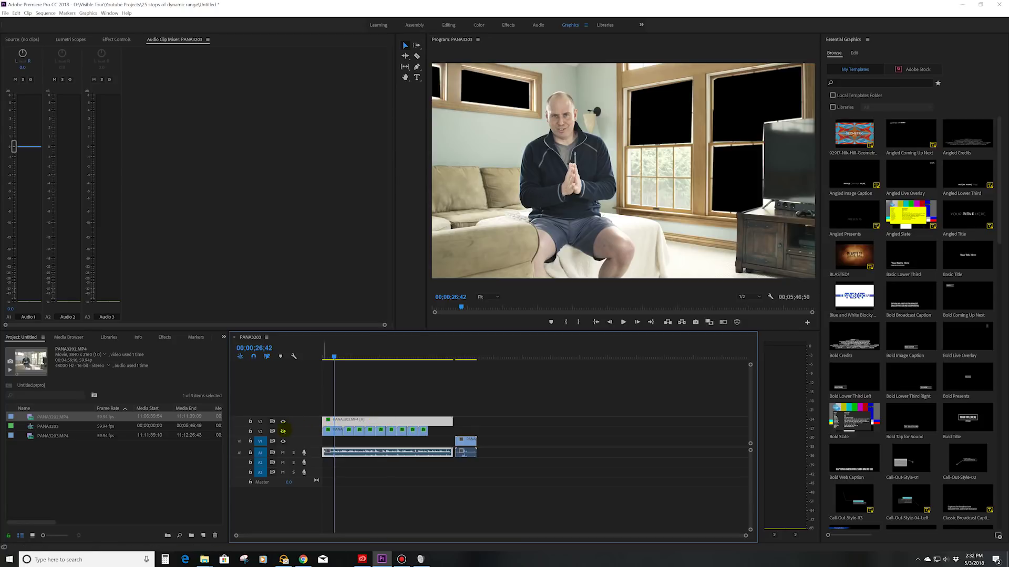
{"action": "left_click", "coordinate": [282, 431]}
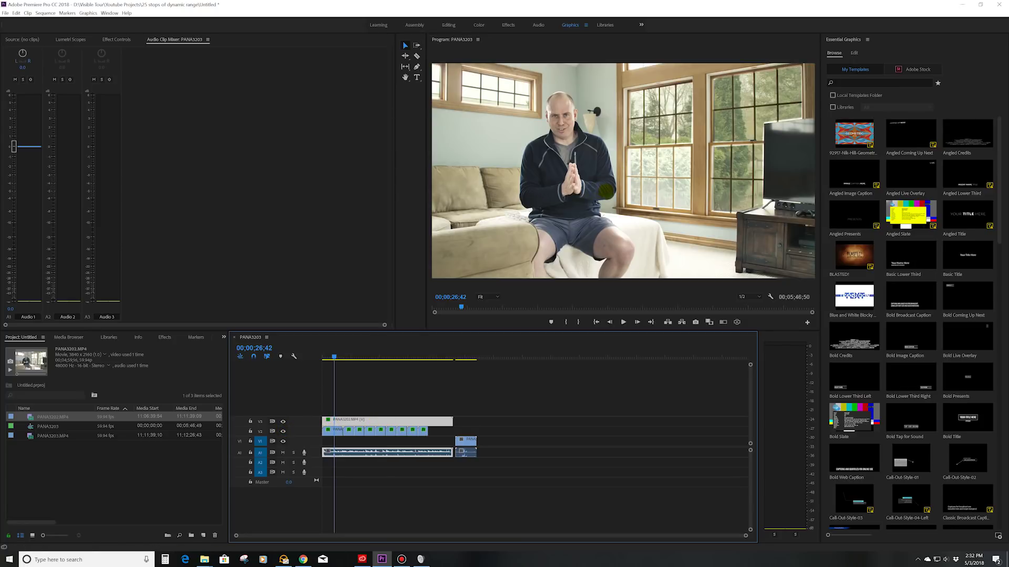
{"action": "left_click", "coordinate": [496, 297]}
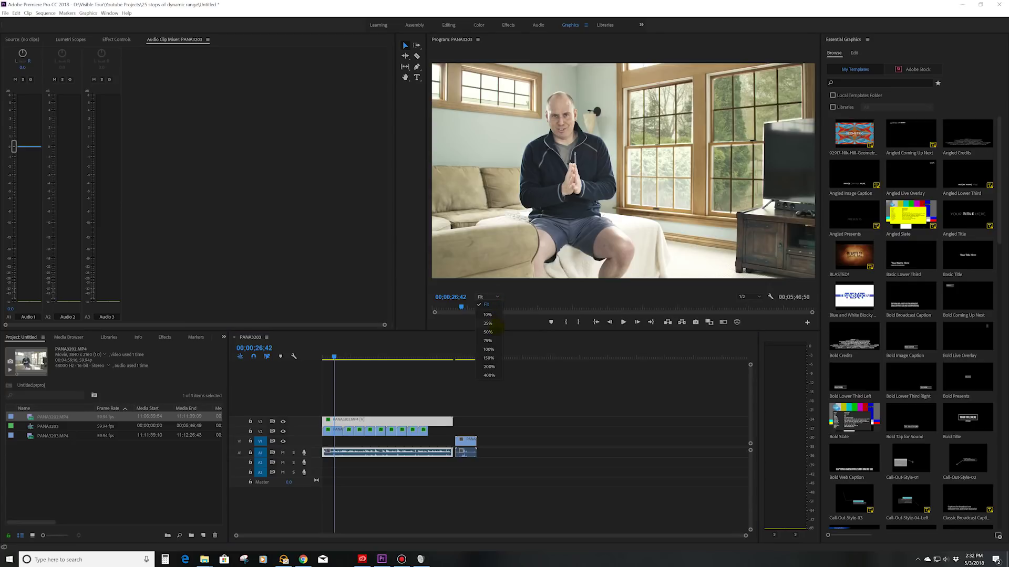
Step: Zoom the Program monitor to 150% and select the top interview clip
{"action": "left_click", "coordinate": [484, 357]}
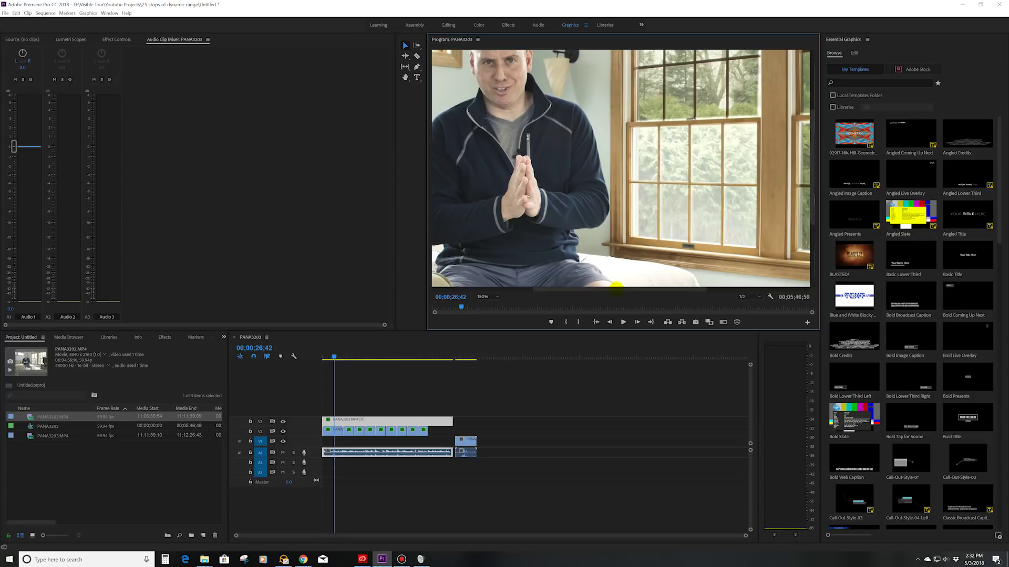
{"action": "left_click_drag", "start_coordinate": [616, 289], "coordinate": [659, 288]}
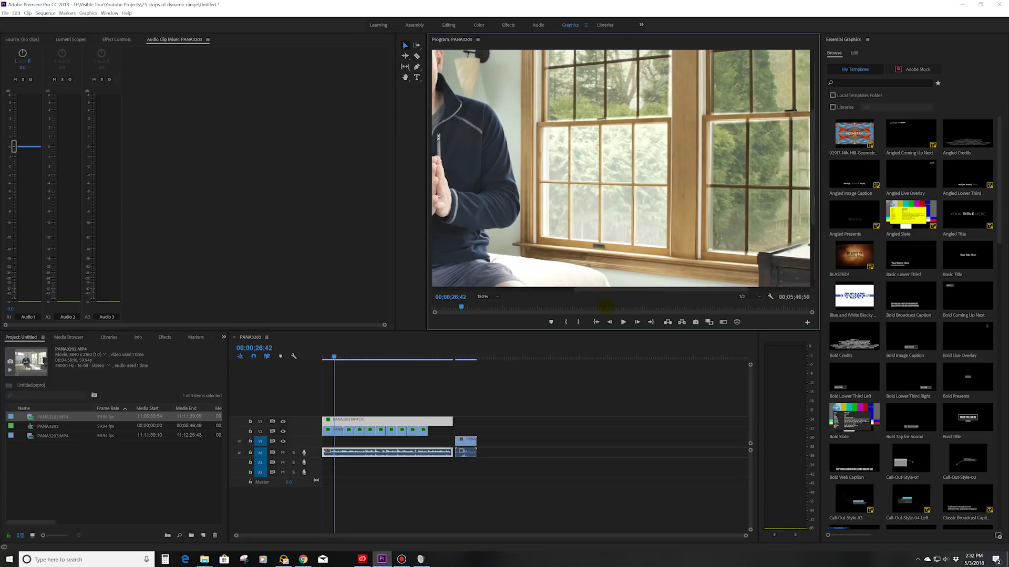
{"action": "left_click", "coordinate": [398, 421]}
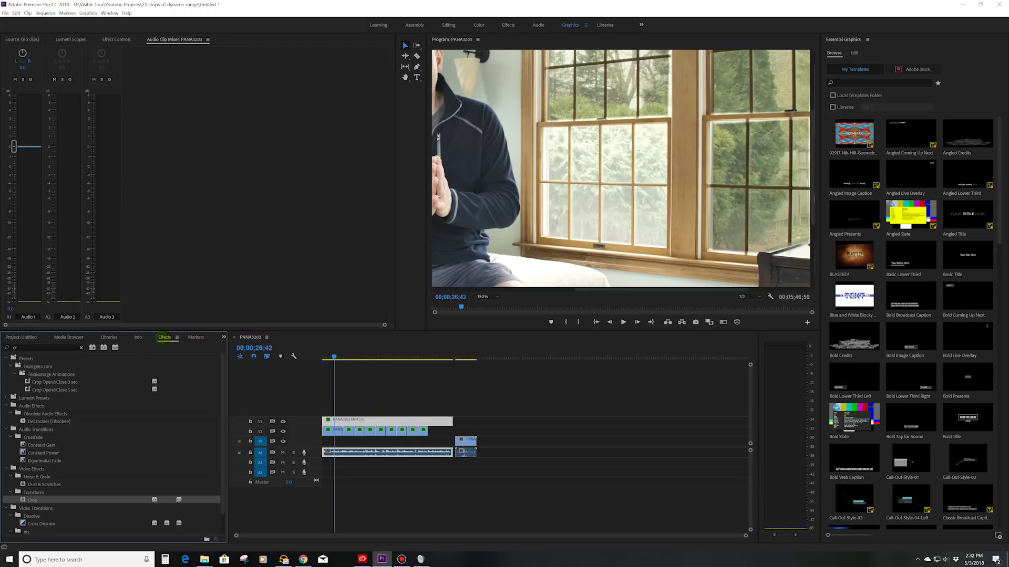
Step: Search Effects for 'crop' and apply the Crop effect to the V3 interview clip
{"action": "left_click", "coordinate": [22, 349]}
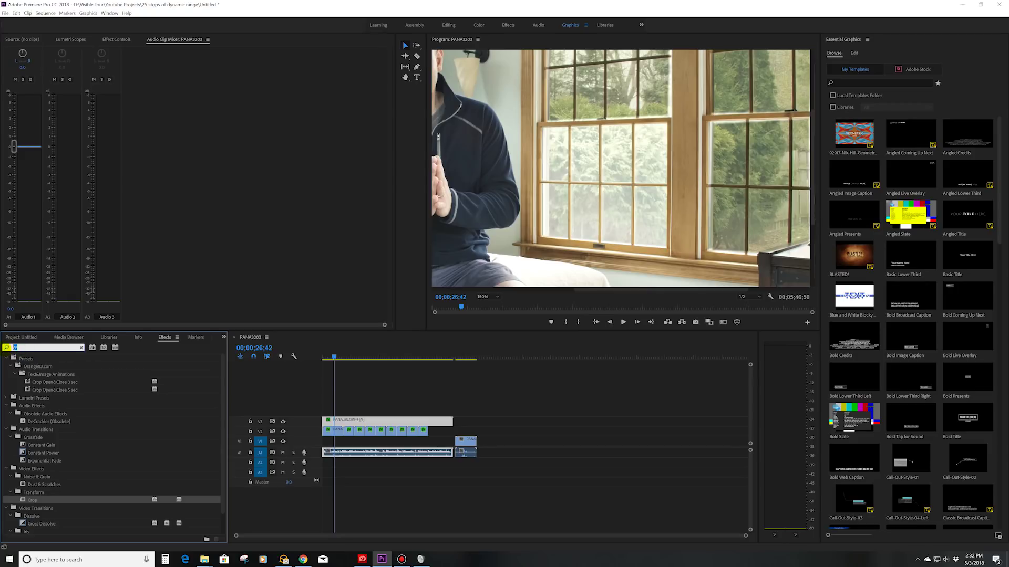
{"action": "type", "text": "crop"}
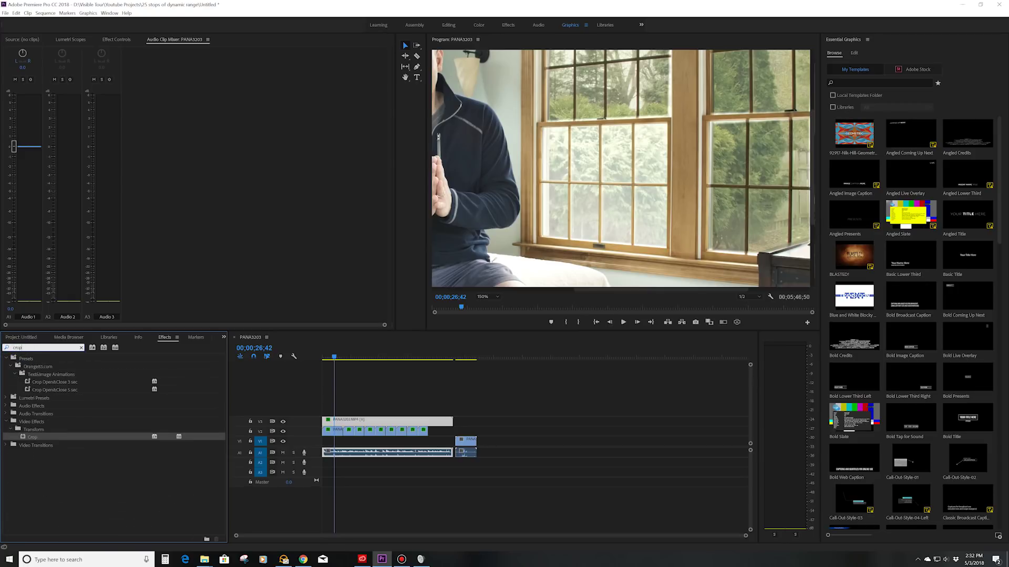
{"action": "left_click", "coordinate": [34, 437]}
{"action": "left_click_drag", "start_coordinate": [235, 425], "coordinate": [377, 421]}
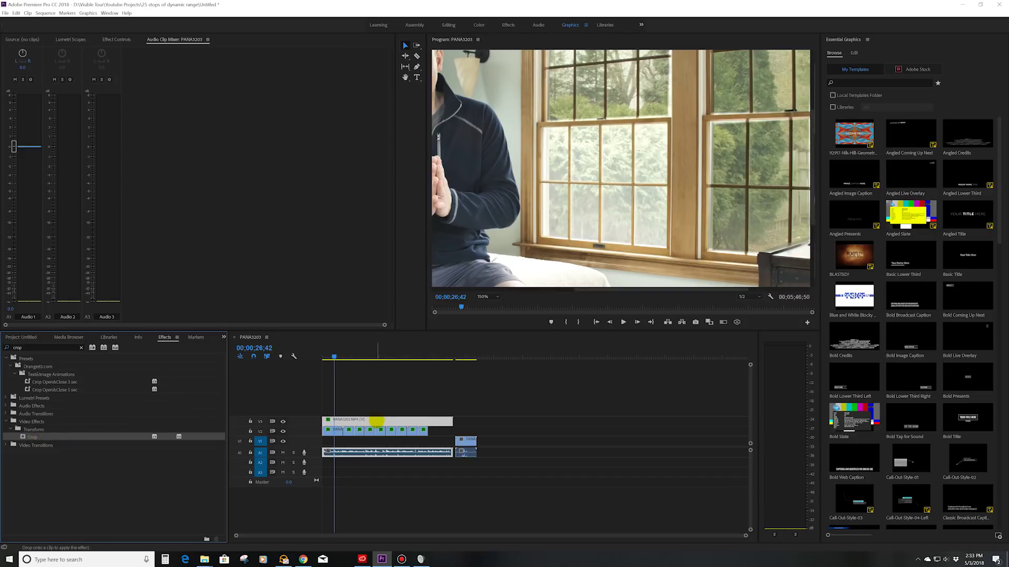
Step: Show the new Crop effect in Effect Controls and save the project
{"action": "left_click", "coordinate": [116, 40]}
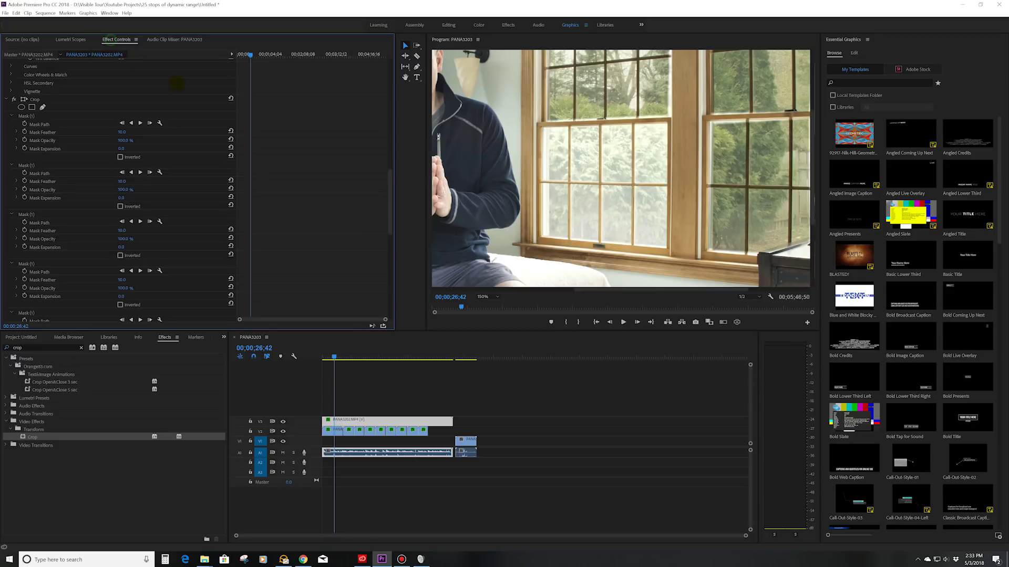
{"action": "left_click_drag", "start_coordinate": [390, 173], "coordinate": [390, 257]}
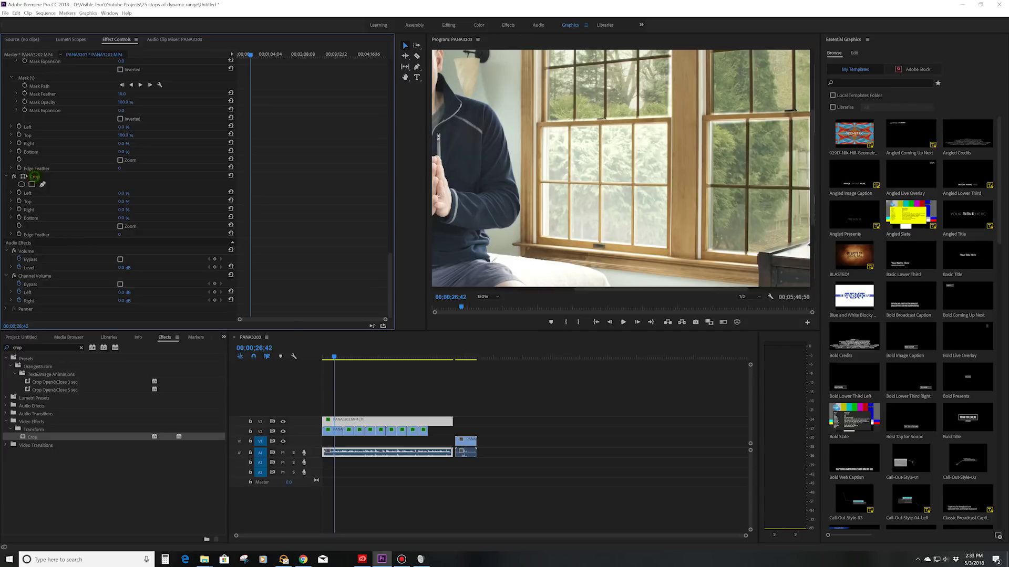
{"action": "left_click", "coordinate": [33, 177]}
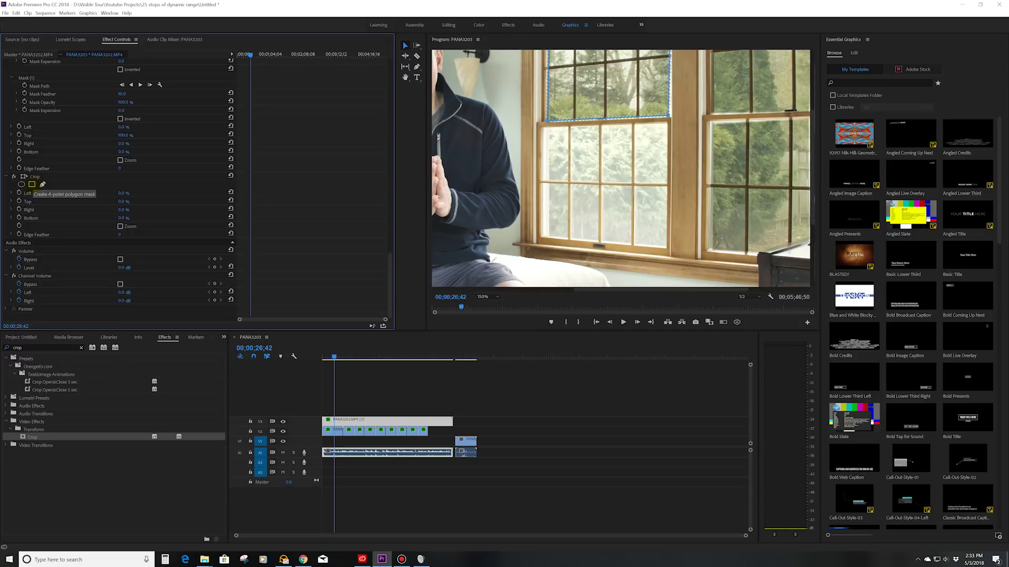
{"action": "key", "text": "ctrl+s"}
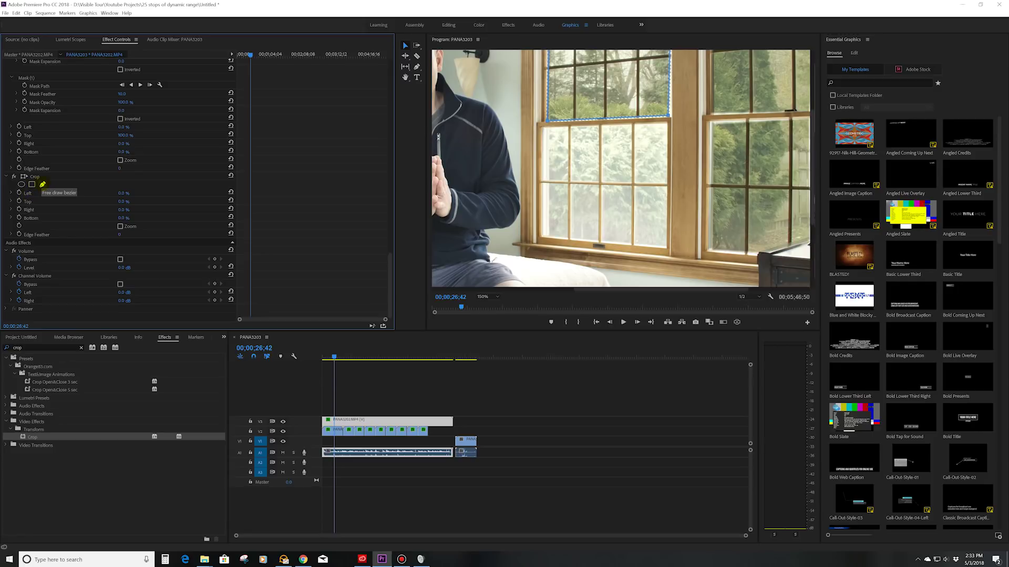
Step: Add a 4-point polygon mask to the Crop effect
{"action": "left_click", "coordinate": [42, 184]}
{"action": "left_click", "coordinate": [43, 184]}
{"action": "left_click", "coordinate": [32, 184]}
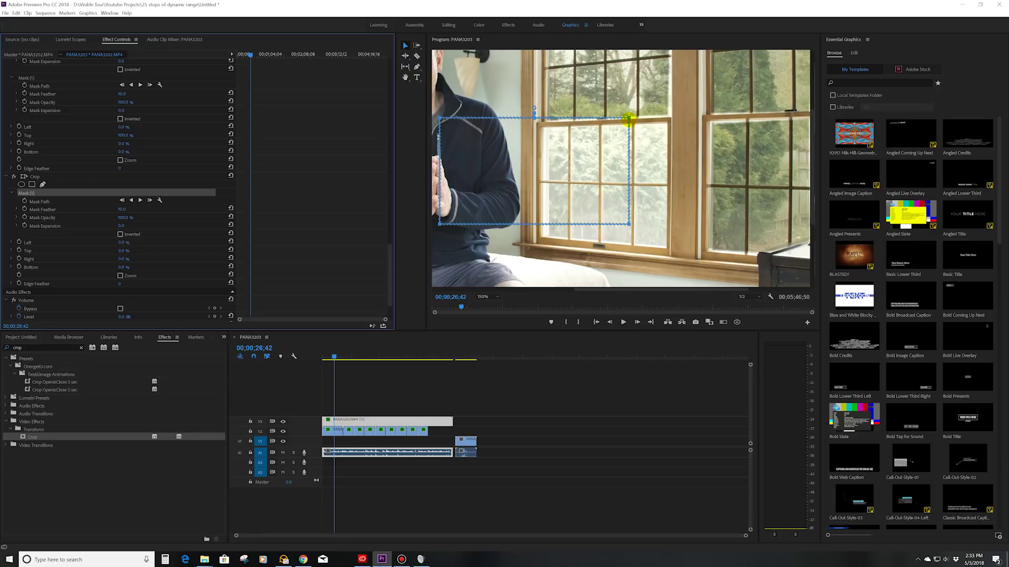
Step: Fit the four mask corners onto one pane of the large window
{"action": "left_click_drag", "start_coordinate": [629, 120], "coordinate": [665, 125]}
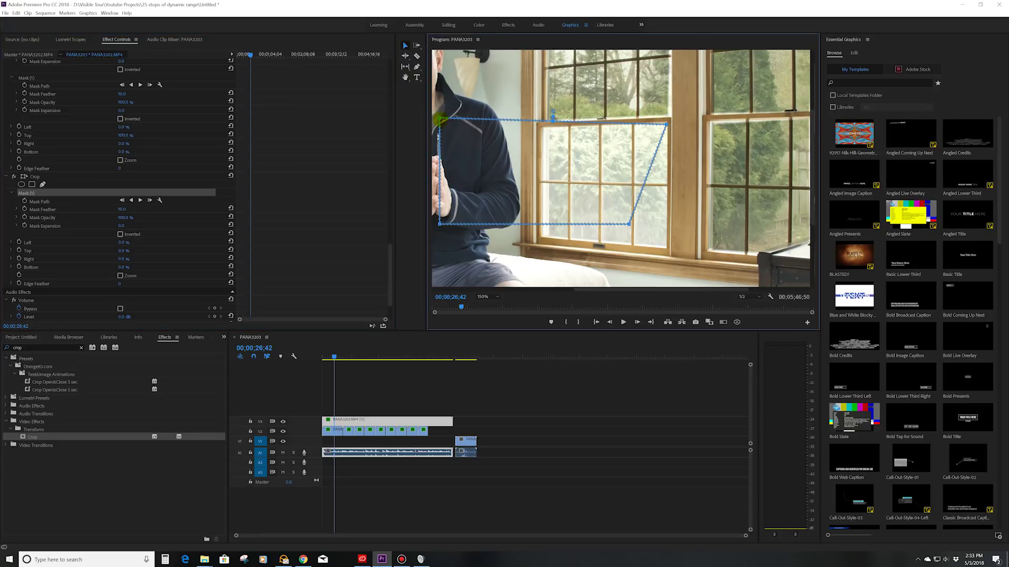
{"action": "left_click_drag", "start_coordinate": [439, 120], "coordinate": [549, 128]}
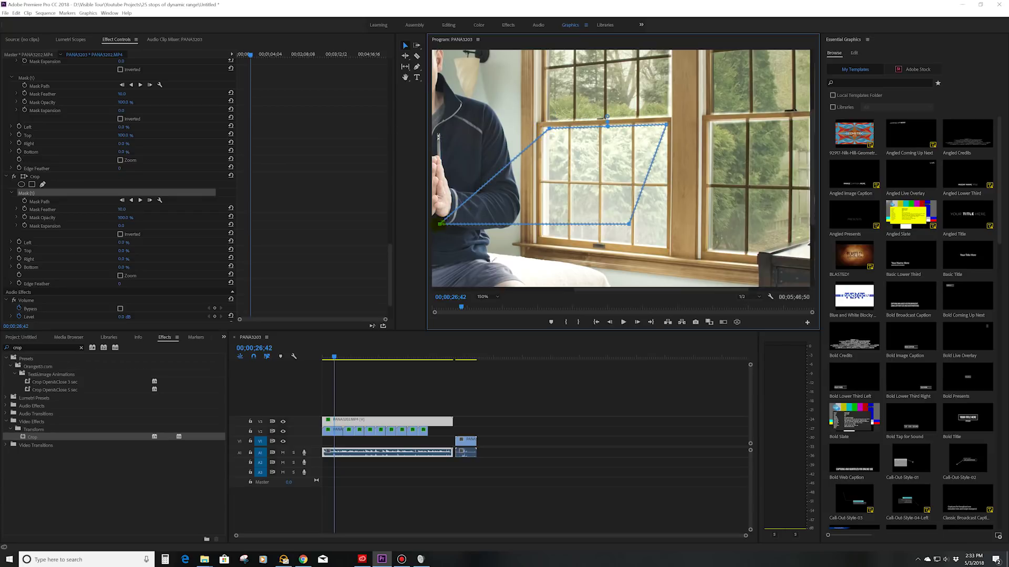
{"action": "left_click_drag", "start_coordinate": [440, 224], "coordinate": [550, 234]}
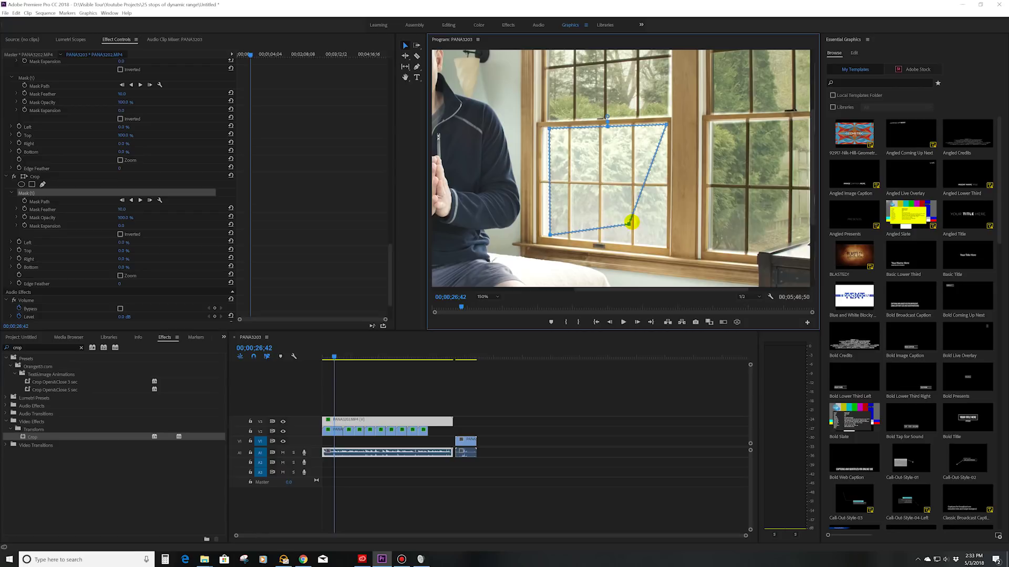
{"action": "left_click_drag", "start_coordinate": [629, 224], "coordinate": [666, 245]}
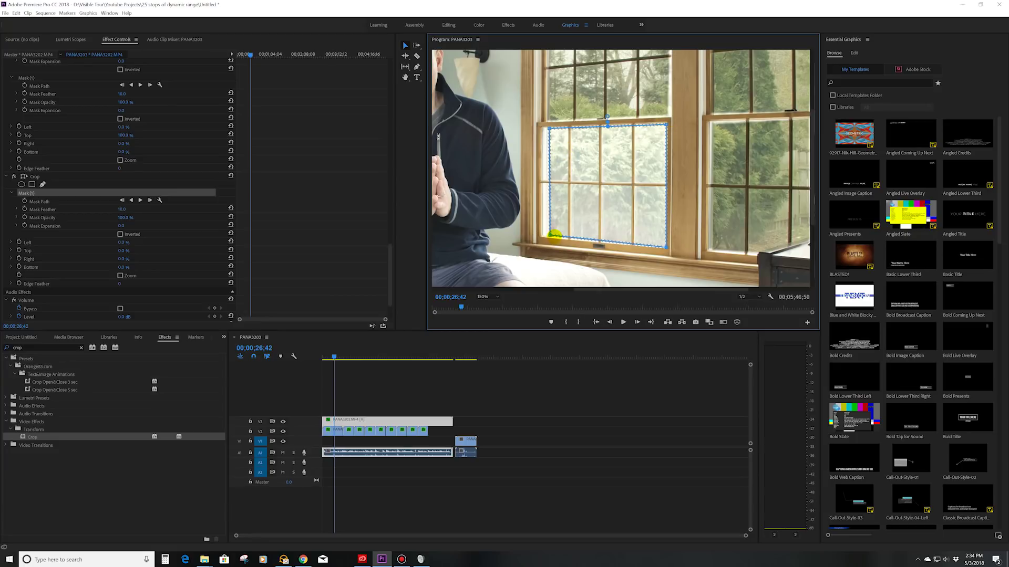
Step: Set Crop Top to 100% so the masked pane is fully cropped away
{"action": "left_click", "coordinate": [122, 267]}
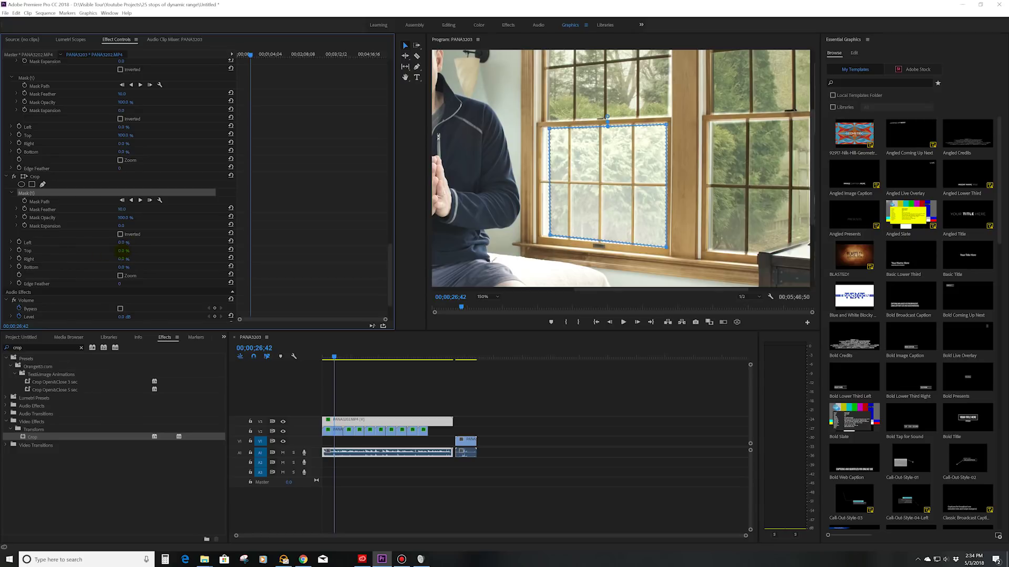
{"action": "left_click_drag", "start_coordinate": [123, 251], "coordinate": [130, 251]}
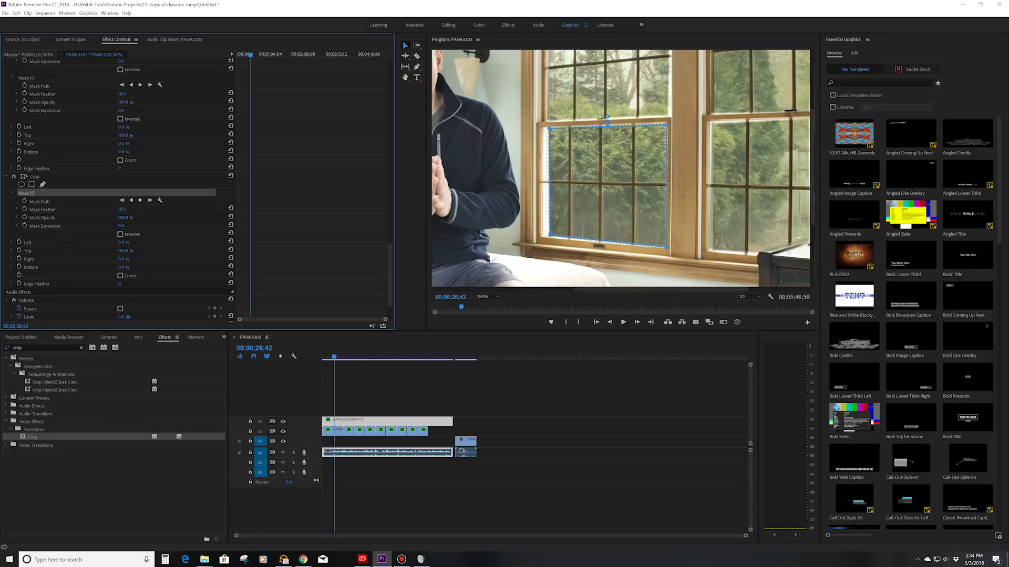
{"action": "left_click", "coordinate": [496, 297]}
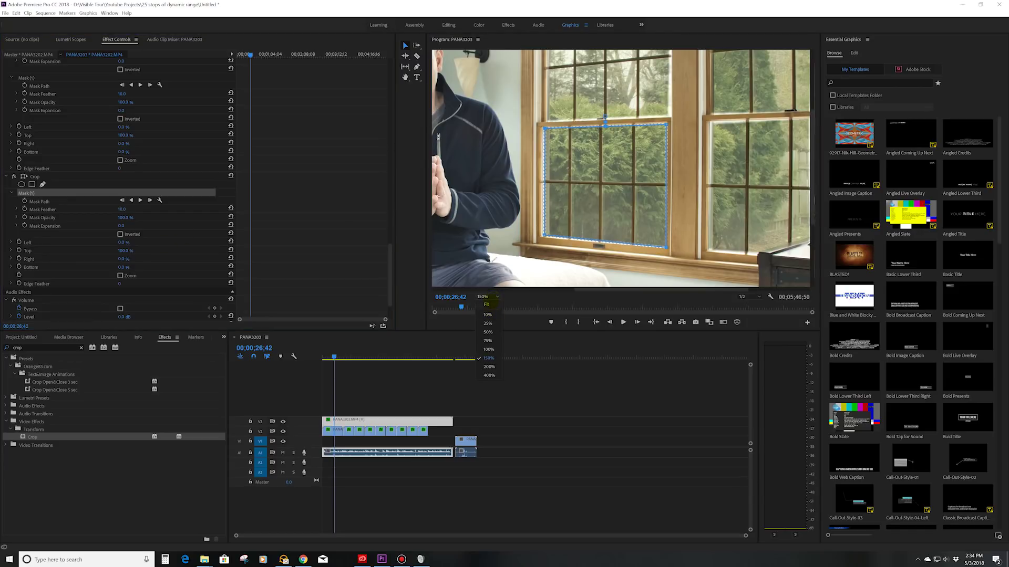
Step: Set the Program monitor zoom back to Fit and play the interview
{"action": "left_click", "coordinate": [486, 305]}
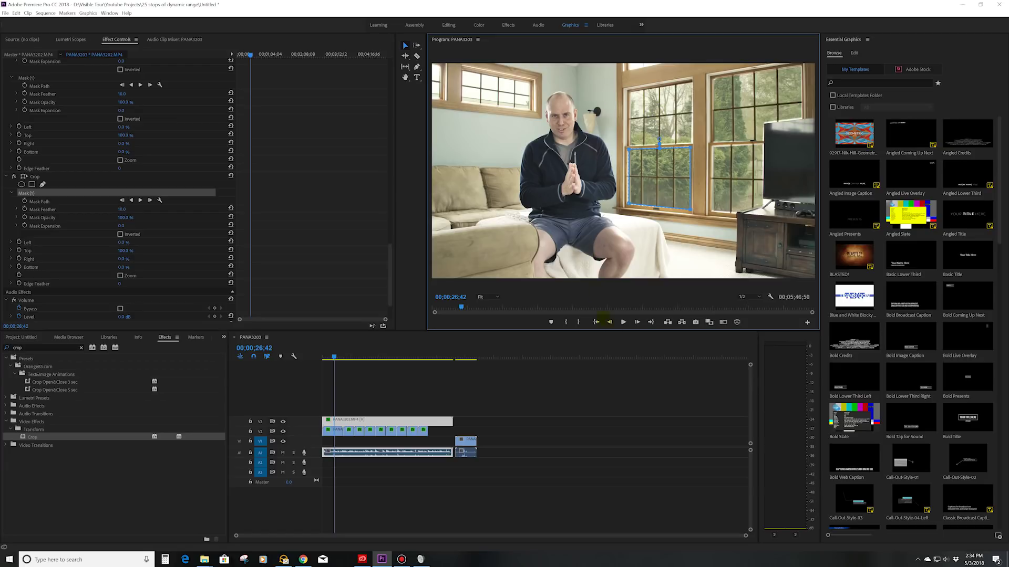
{"action": "left_click", "coordinate": [624, 321]}
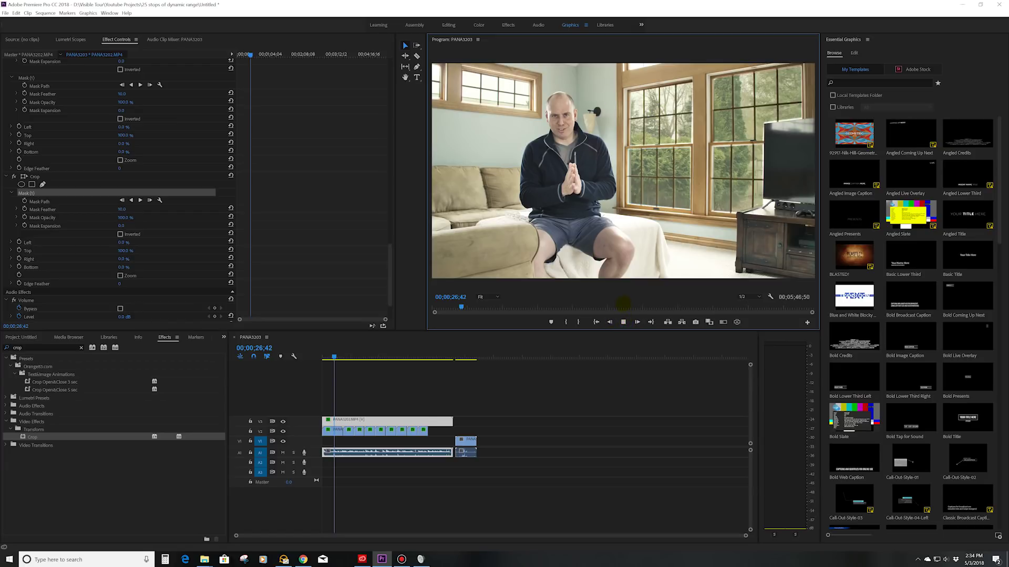